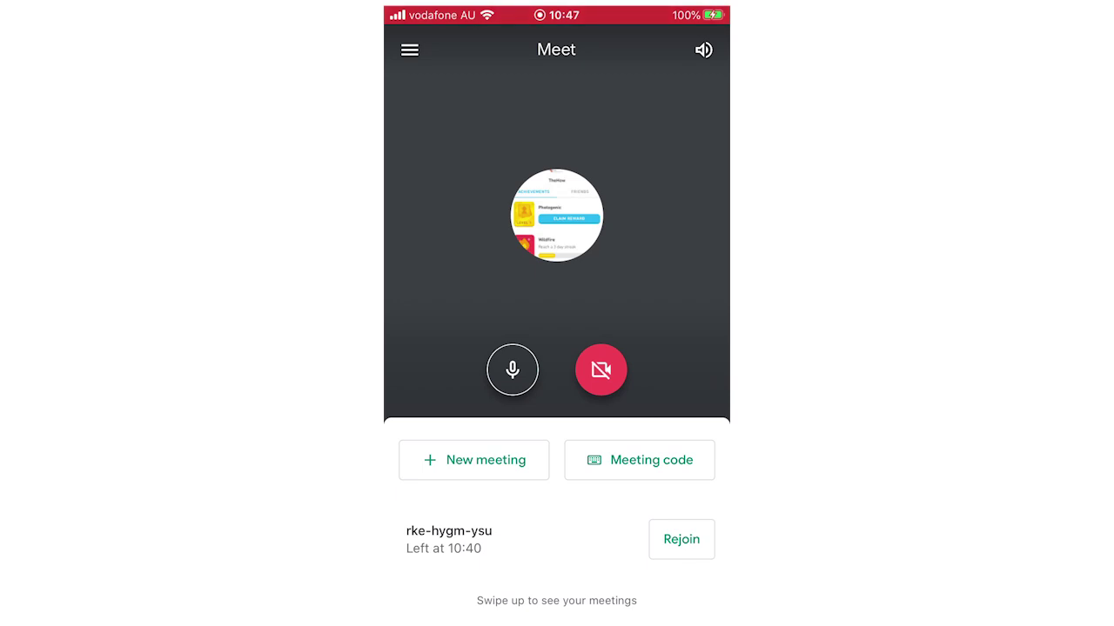
Open the Enter a meeting code screen, then close it with the X without entering a code.
left_click(639, 460)
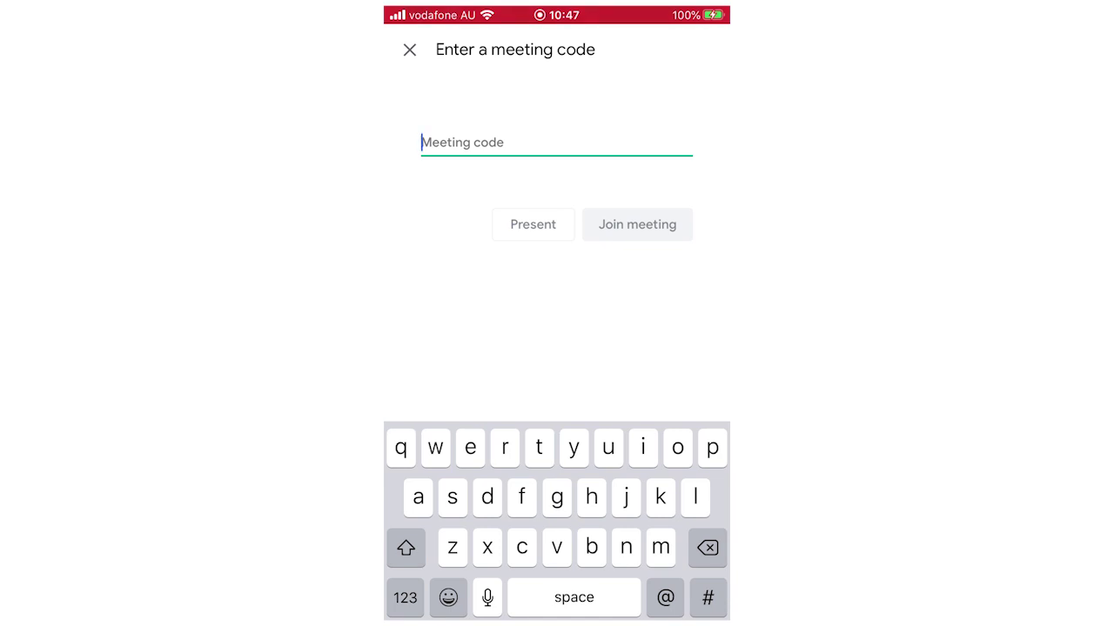
left_click(409, 49)
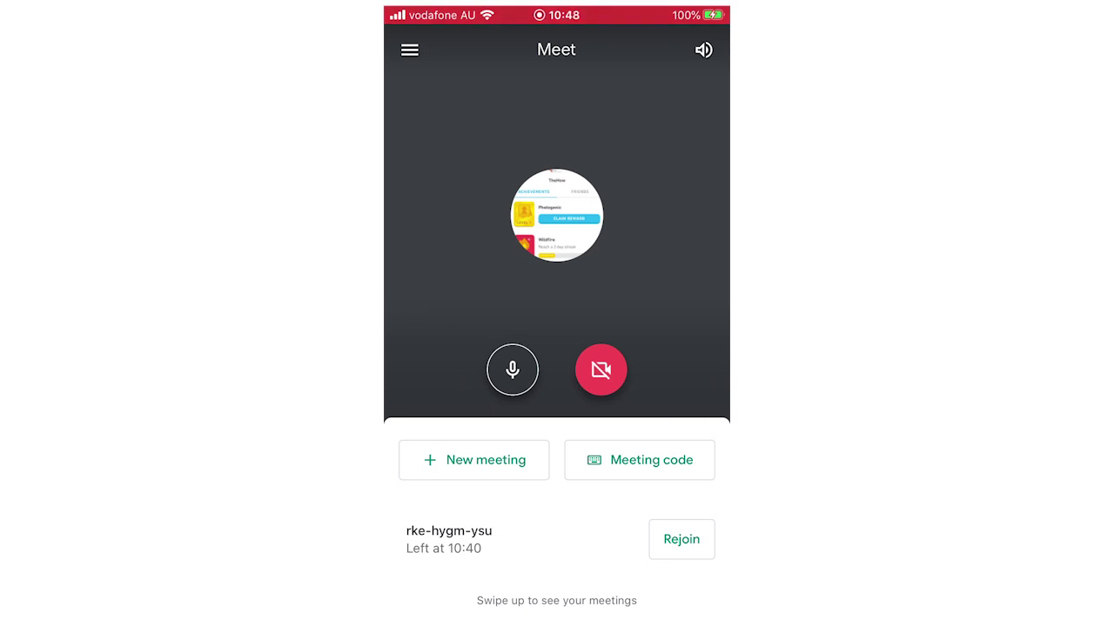
Reopen the Enter a meeting code screen from the Meet home screen's Meeting code button.
left_click(640, 459)
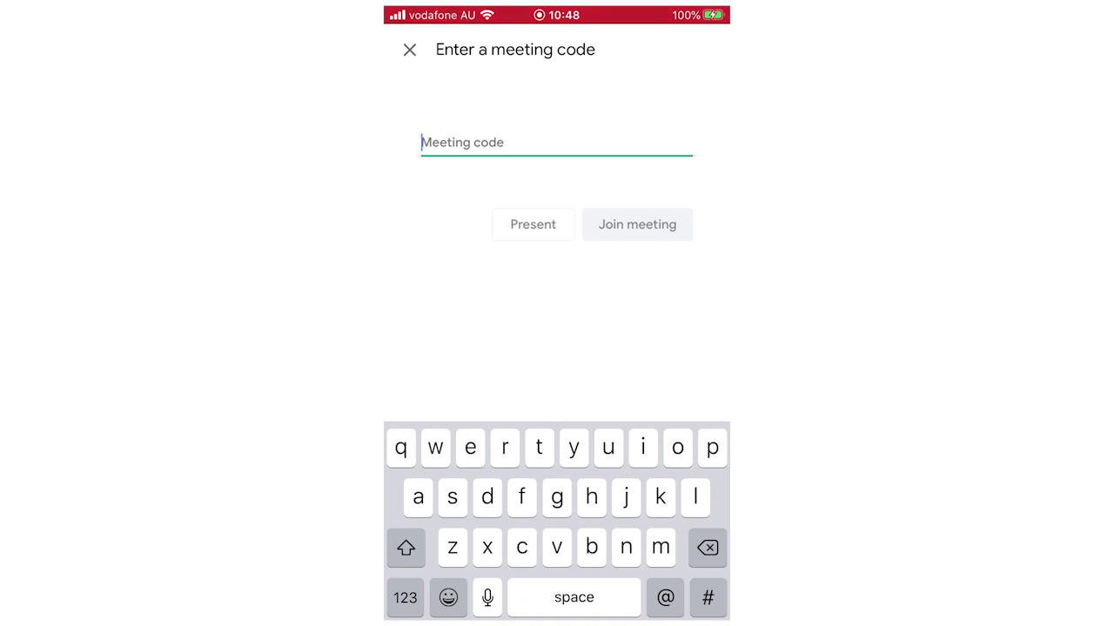